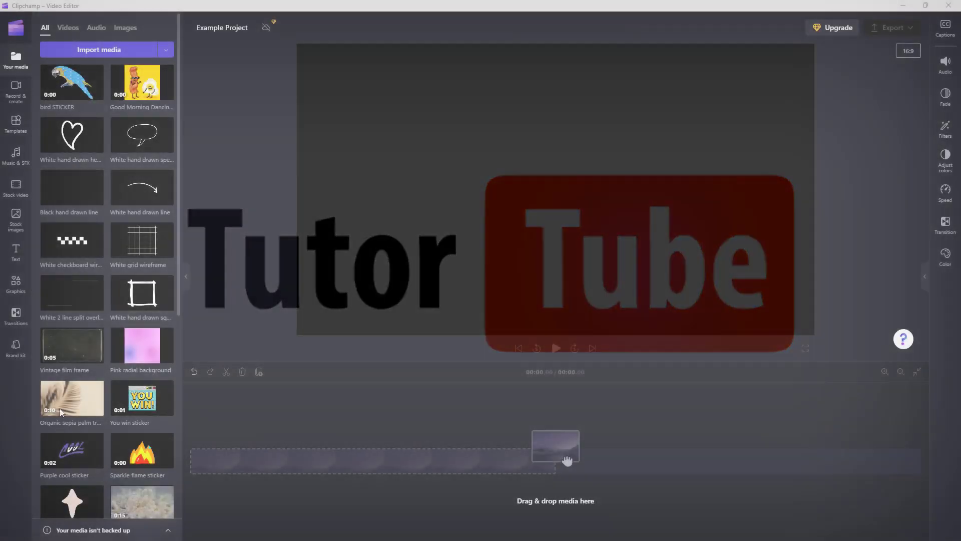
Step: Filter Your media to audio, listing Bongo_Madness.mp3, Bovi.mp3 and Blues_Infusion.mp3
{"action": "scroll", "coordinate": [75, 172], "scroll_direction": "down", "scroll_amount": 7}
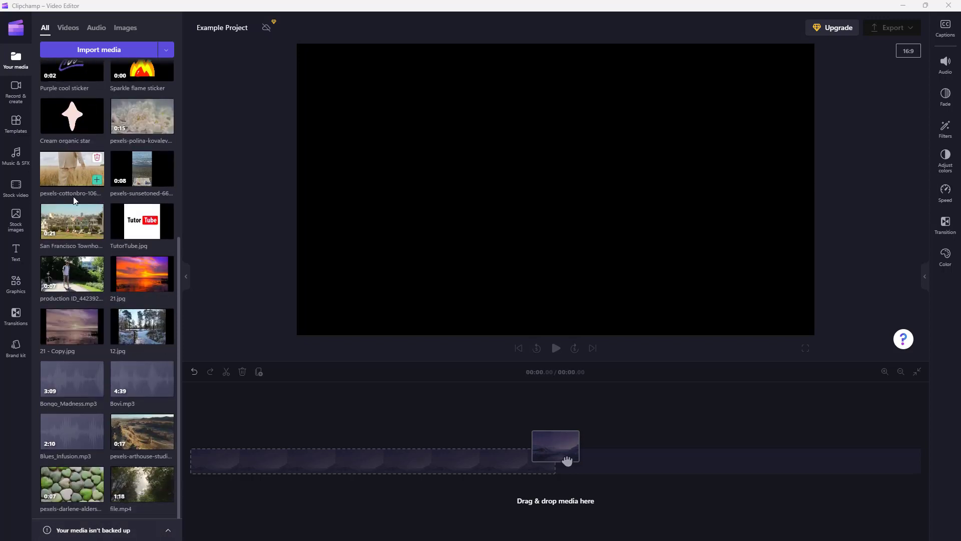
{"action": "scroll", "coordinate": [111, 303], "scroll_direction": "up", "scroll_amount": 1}
{"action": "scroll", "coordinate": [112, 304], "scroll_direction": "down", "scroll_amount": 1}
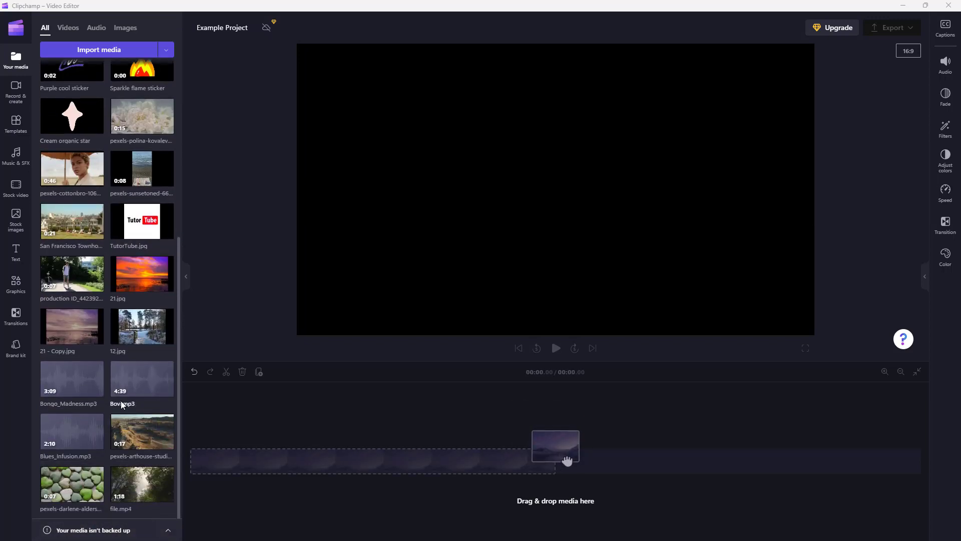
{"action": "left_click", "coordinate": [95, 30]}
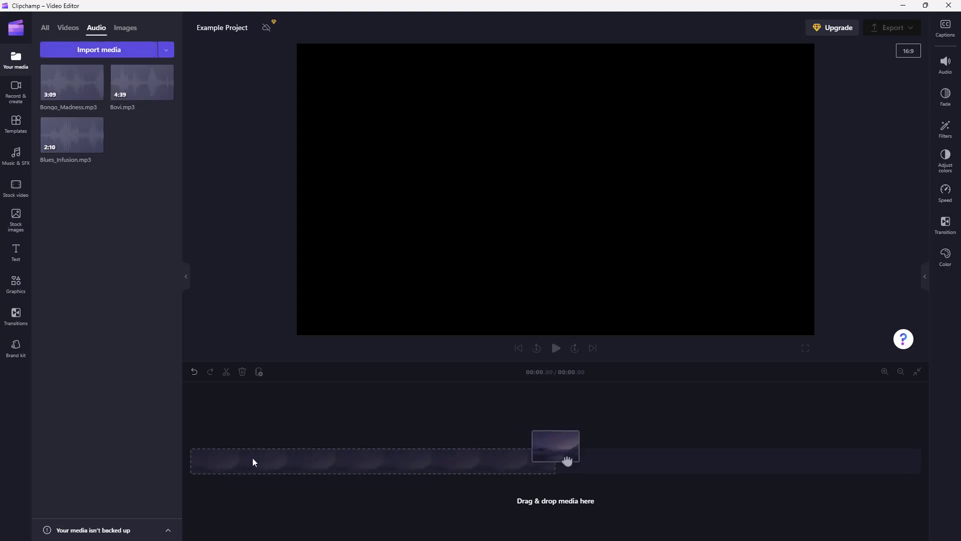
Step: Place Bongo_Madness.mp3 on the timeline, then add a Bovi.mp3 clip and delete it
{"action": "mouse_move", "coordinate": [59, 73]}
{"action": "left_click_drag", "start_coordinate": [66, 74], "coordinate": [238, 403]}
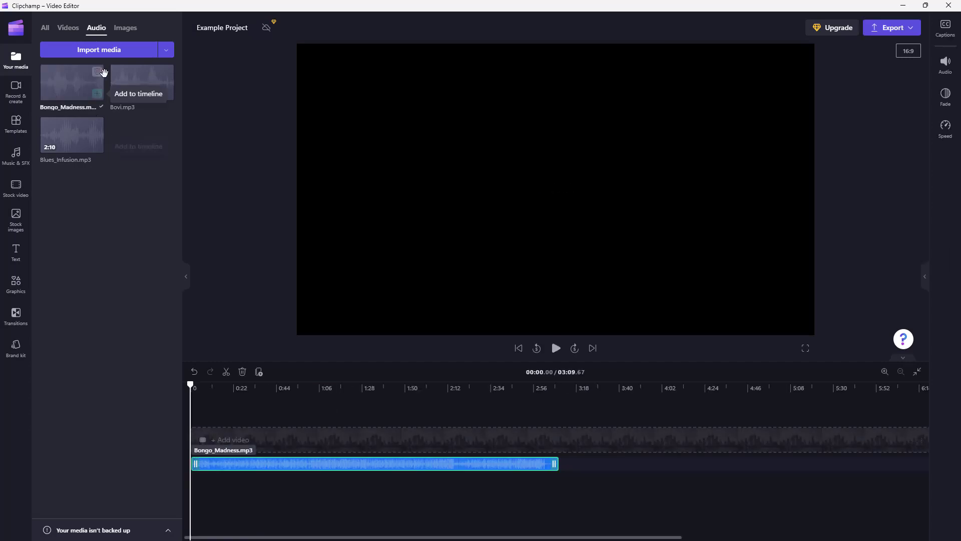
{"action": "left_click", "coordinate": [167, 93]}
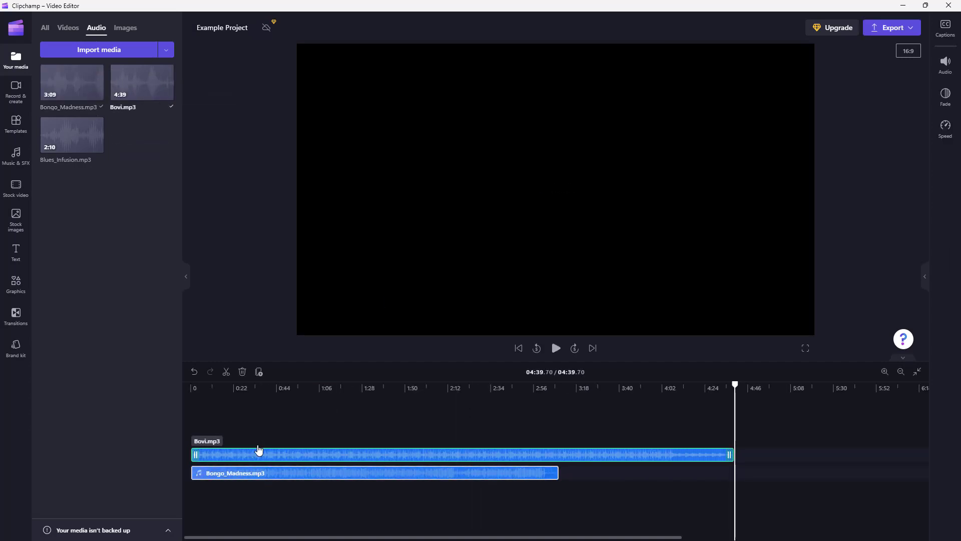
{"action": "left_click", "coordinate": [302, 455]}
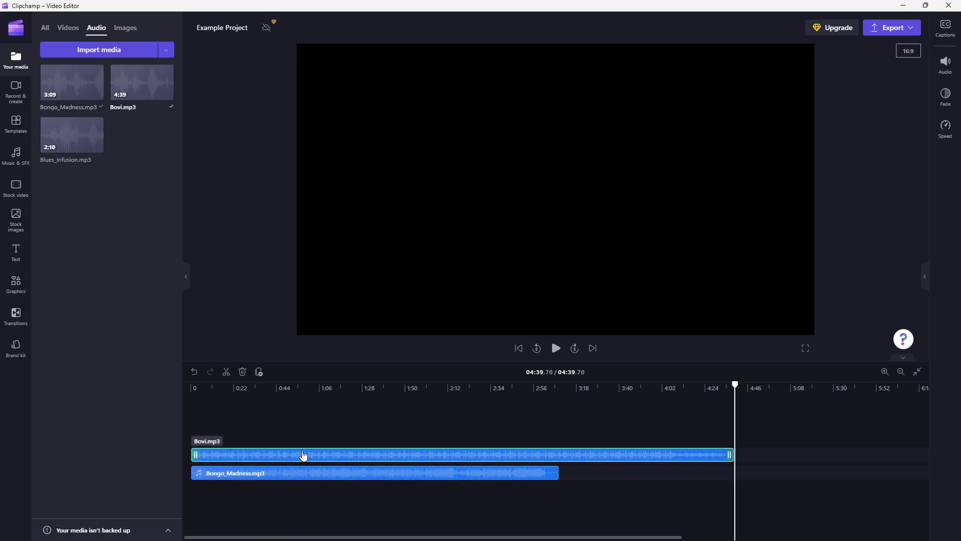
{"action": "key", "text": "Delete"}
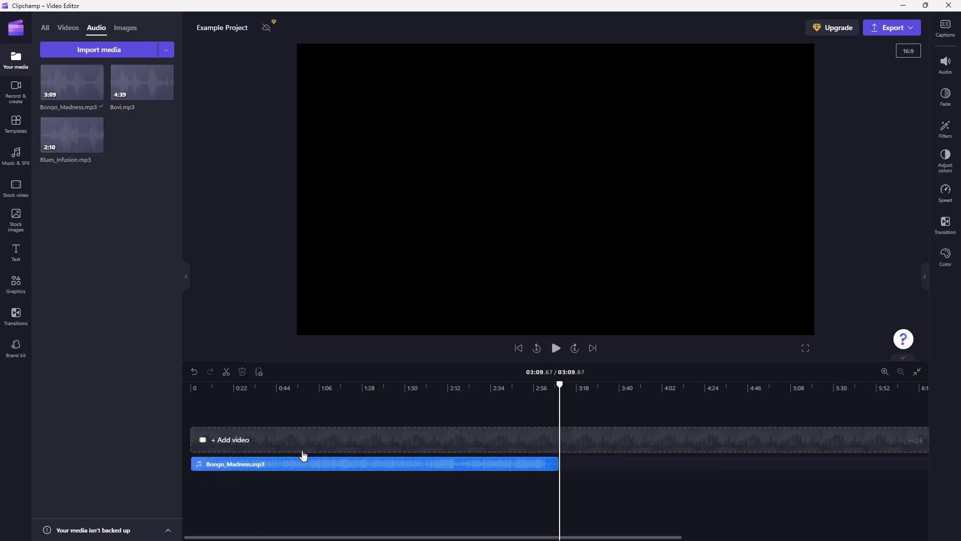
{"action": "left_click", "coordinate": [240, 389]}
{"action": "left_click_drag", "start_coordinate": [240, 388], "coordinate": [170, 389]}
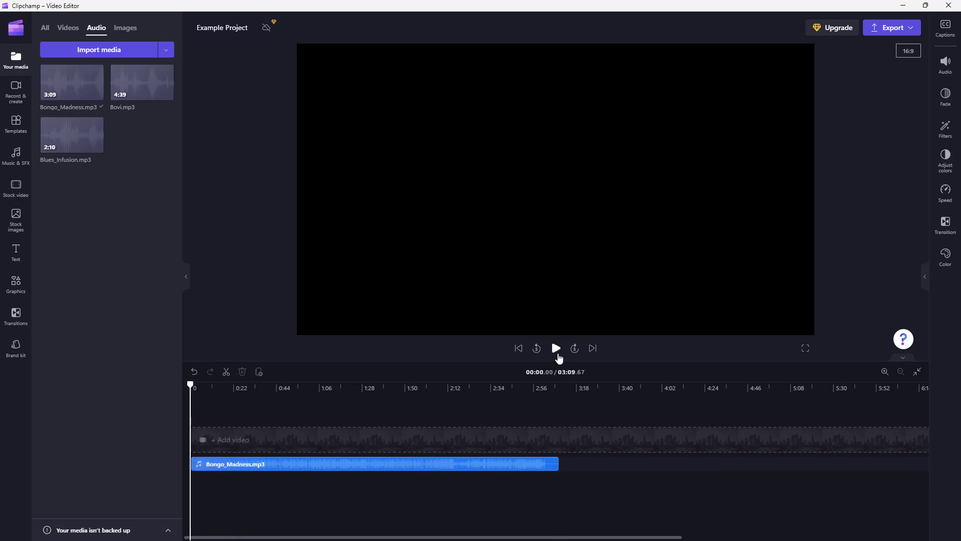
{"action": "left_click", "coordinate": [556, 356]}
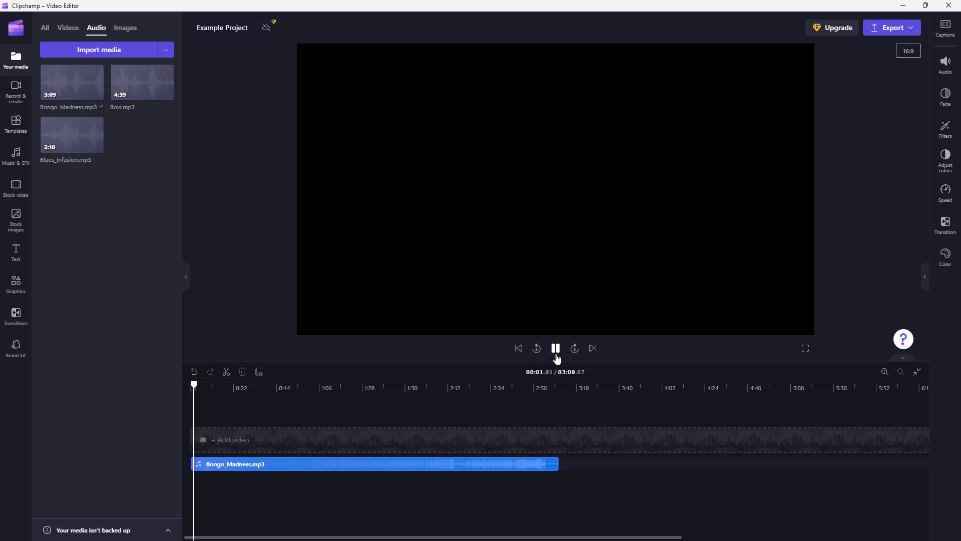
{"action": "left_click", "coordinate": [555, 350]}
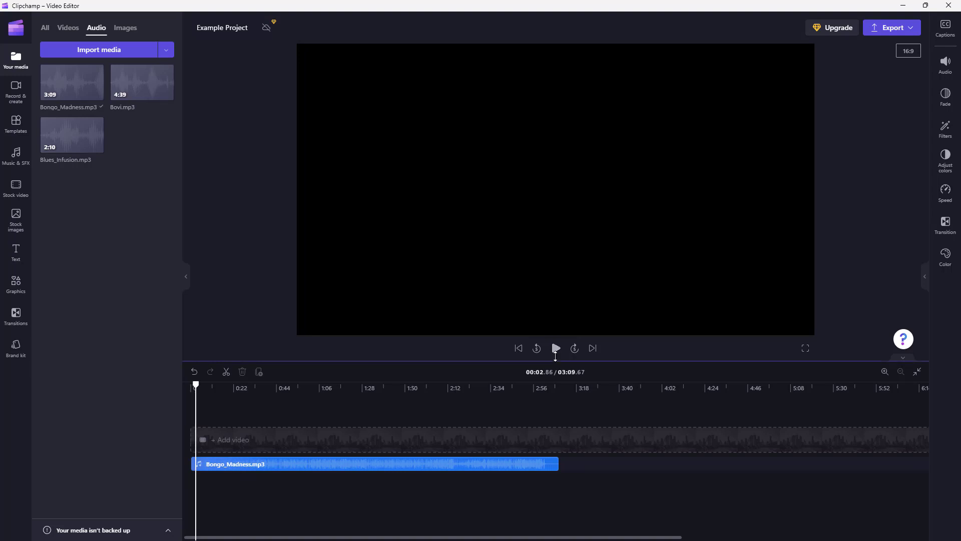
{"action": "left_click", "coordinate": [380, 471]}
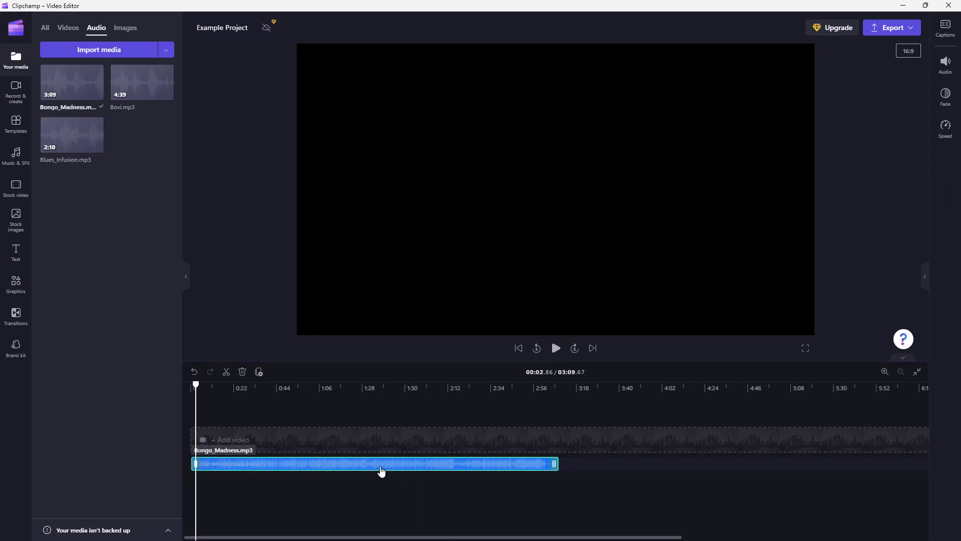
Step: Show Bongo_Madness.mp3's audio and fade settings: 48% volume, 1.0s fade in, 1.2s fade out
{"action": "left_click", "coordinate": [946, 65]}
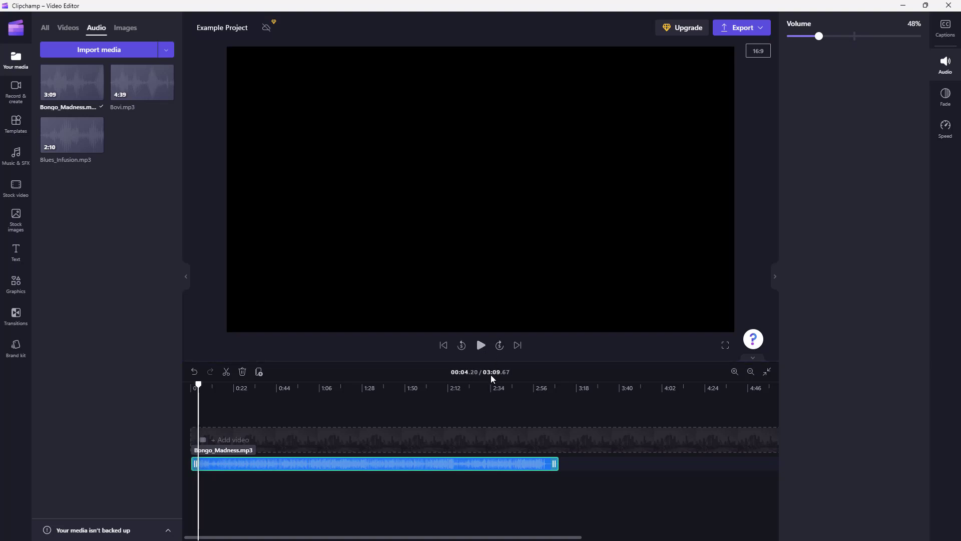
{"action": "left_click", "coordinate": [955, 105]}
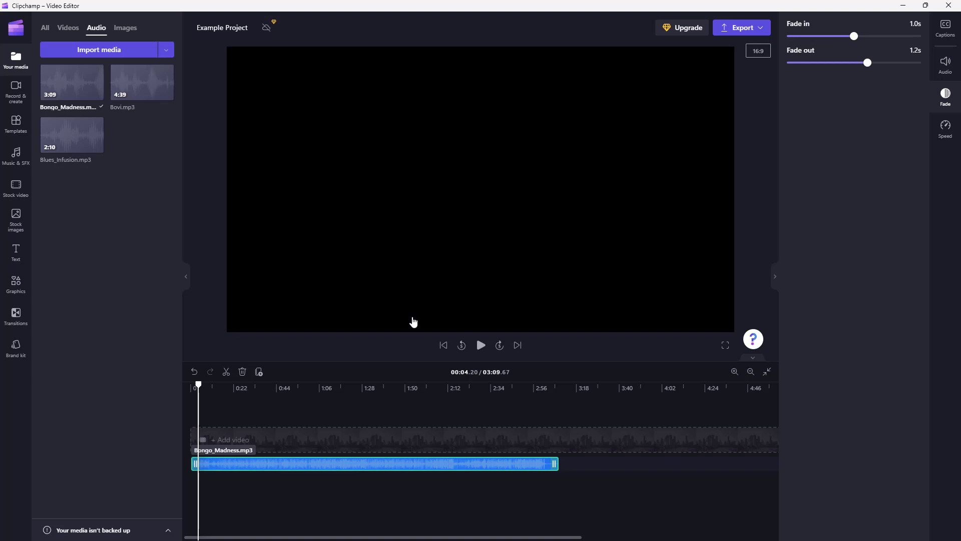
Step: Play Bongo_Madness.mp3 from the start, then set the playhead at about 0:21
{"action": "left_click_drag", "start_coordinate": [198, 385], "coordinate": [174, 388]}
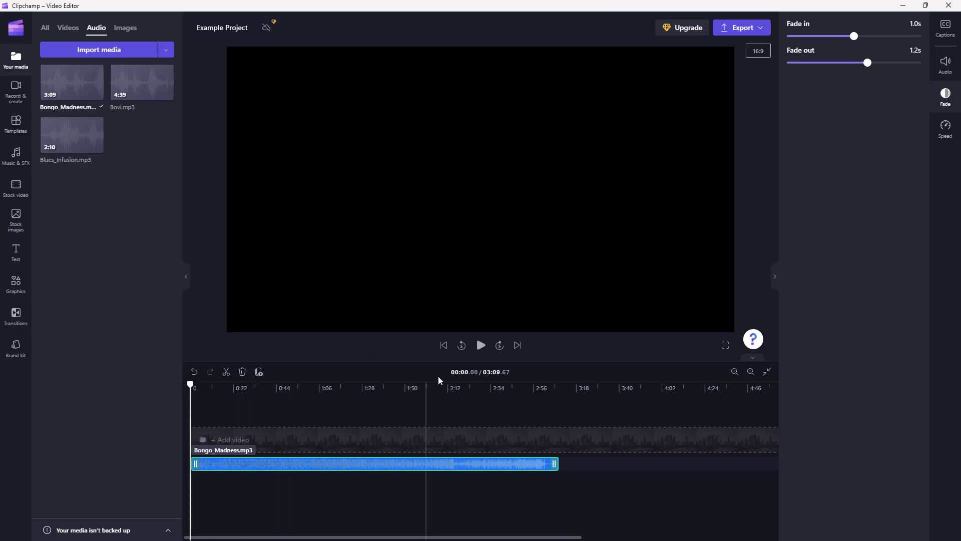
{"action": "left_click", "coordinate": [481, 345]}
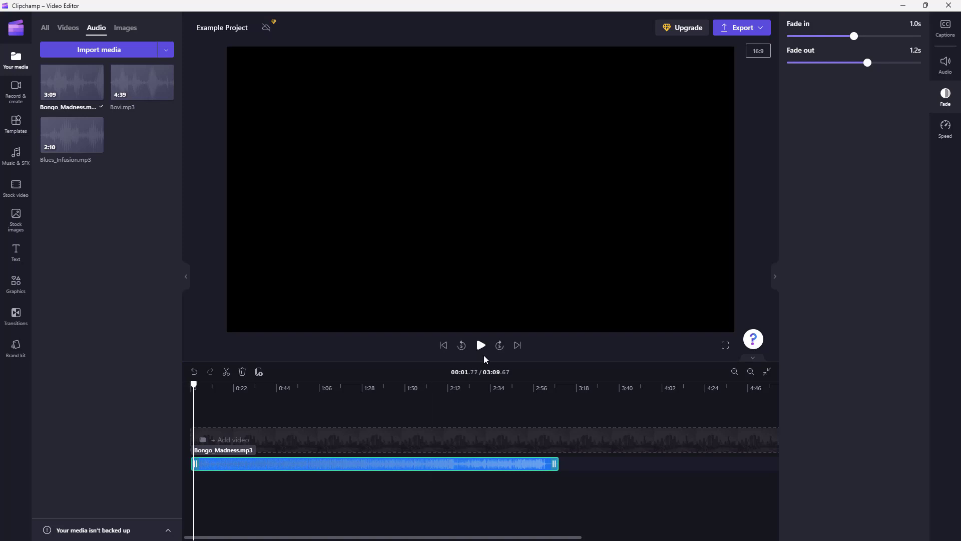
{"action": "left_click", "coordinate": [290, 396]}
{"action": "left_click_drag", "start_coordinate": [289, 391], "coordinate": [232, 389]}
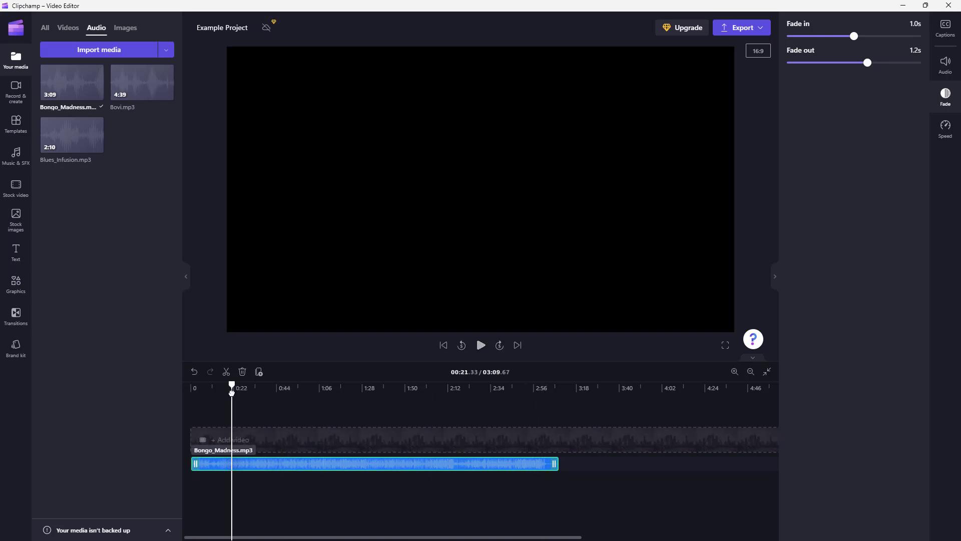
Step: Split Bongo_Madness.mp3 at 00:21.33, delete the later part, and reselect the remaining clip
{"action": "left_click", "coordinate": [227, 371]}
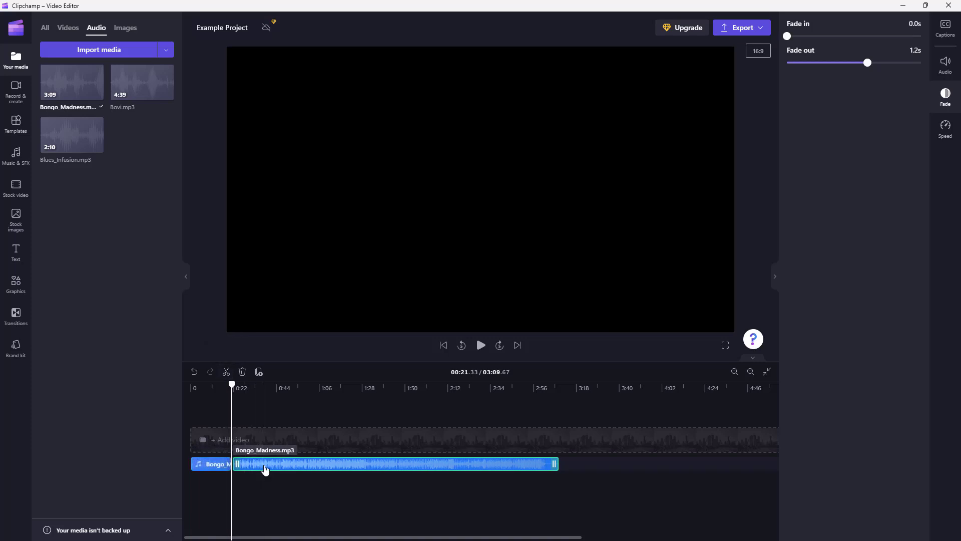
{"action": "key", "text": "Delete"}
{"action": "left_click_drag", "start_coordinate": [232, 385], "coordinate": [197, 388]}
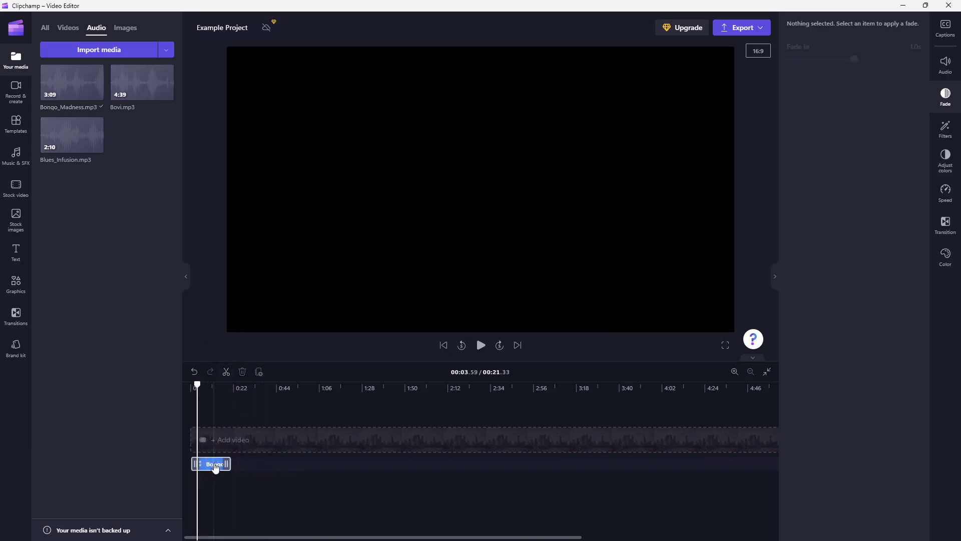
{"action": "left_click", "coordinate": [214, 464]}
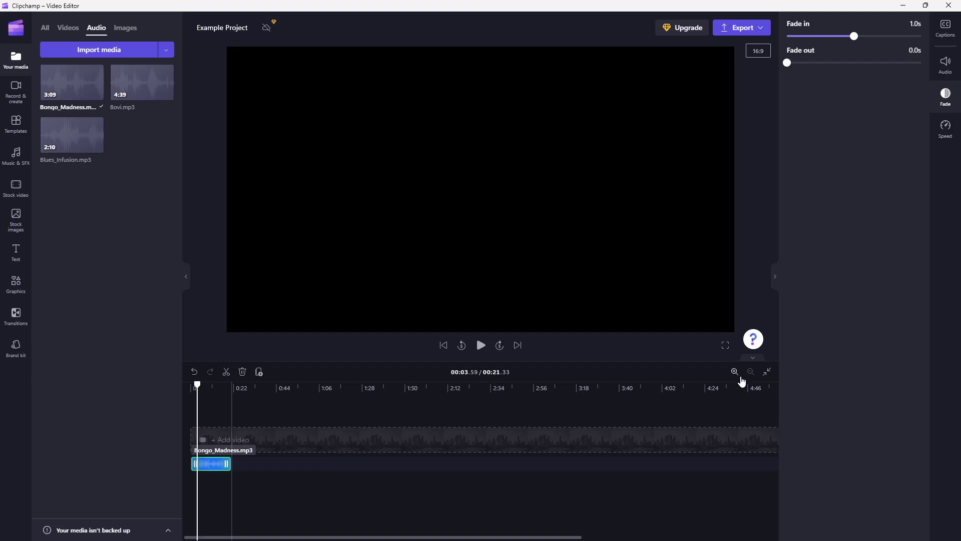
Step: Zoom the timeline to fit the clip and set a 1.5s fade out
{"action": "left_click", "coordinate": [738, 373]}
{"action": "left_click", "coordinate": [738, 373]}
{"action": "left_click", "coordinate": [738, 374]}
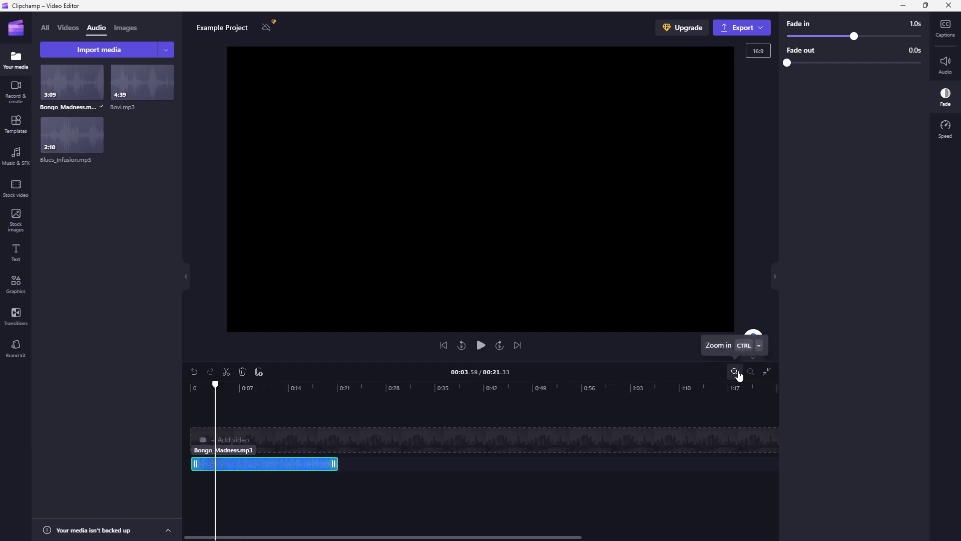
{"action": "left_click", "coordinate": [736, 372]}
{"action": "left_click", "coordinate": [766, 372]}
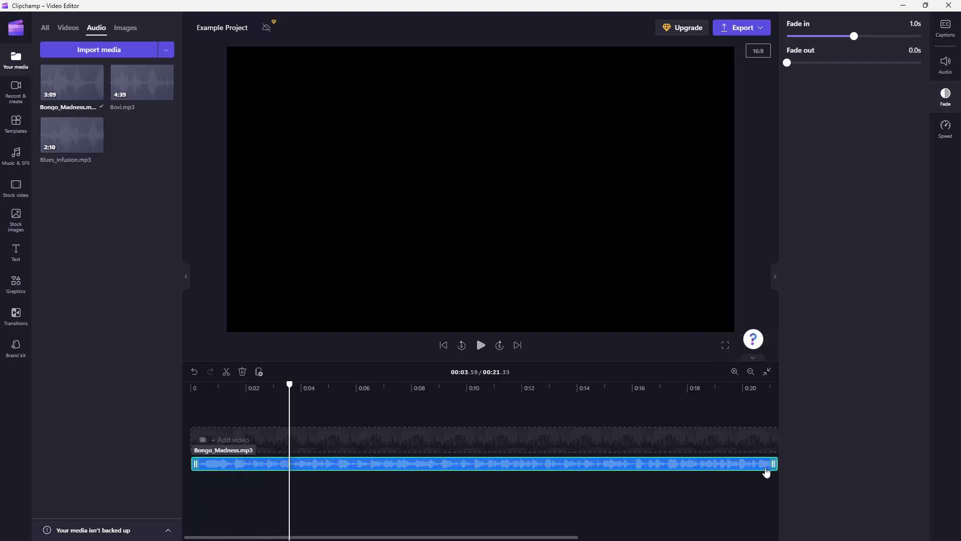
{"action": "left_click_drag", "start_coordinate": [787, 61], "coordinate": [883, 74]}
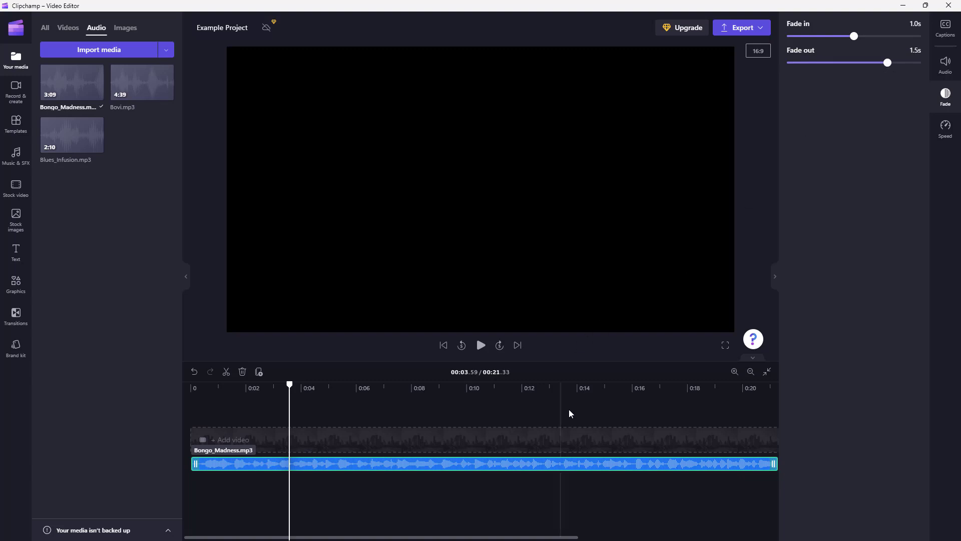
Step: Preview the clip's fade-in from the start and its fade-out from 0:19.46
{"action": "left_click", "coordinate": [597, 393]}
{"action": "left_click", "coordinate": [190, 386]}
{"action": "left_click", "coordinate": [486, 349]}
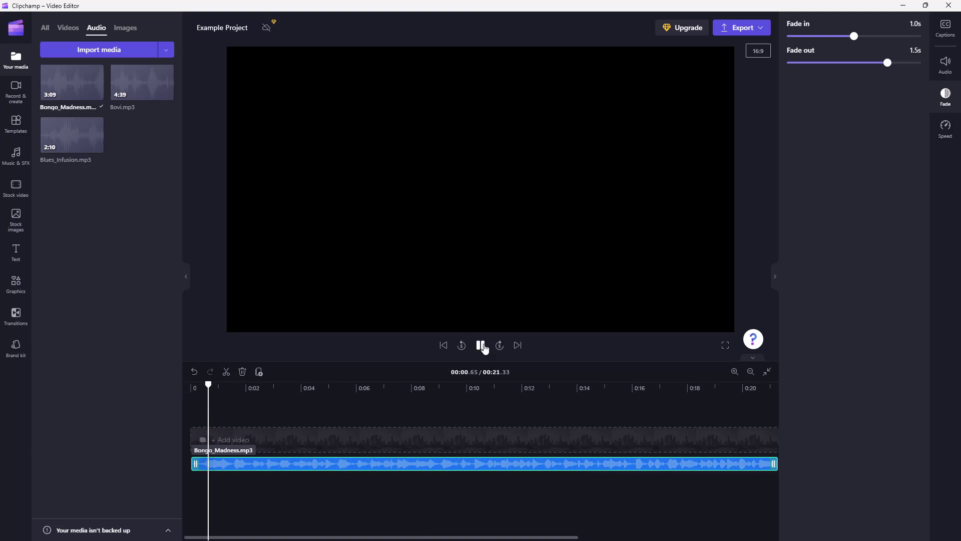
{"action": "left_click", "coordinate": [481, 346]}
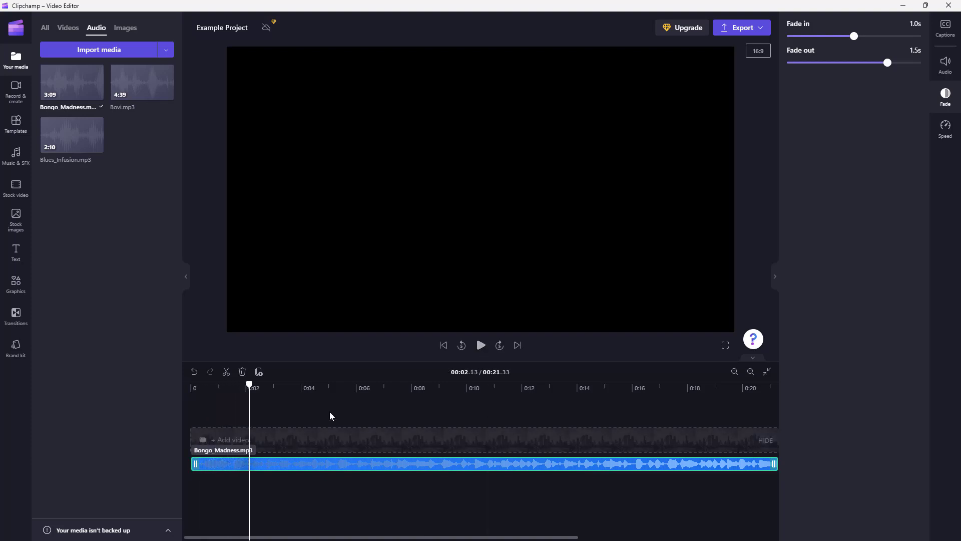
{"action": "left_click", "coordinate": [710, 390]}
{"action": "left_click", "coordinate": [727, 389]}
{"action": "left_click", "coordinate": [478, 348]}
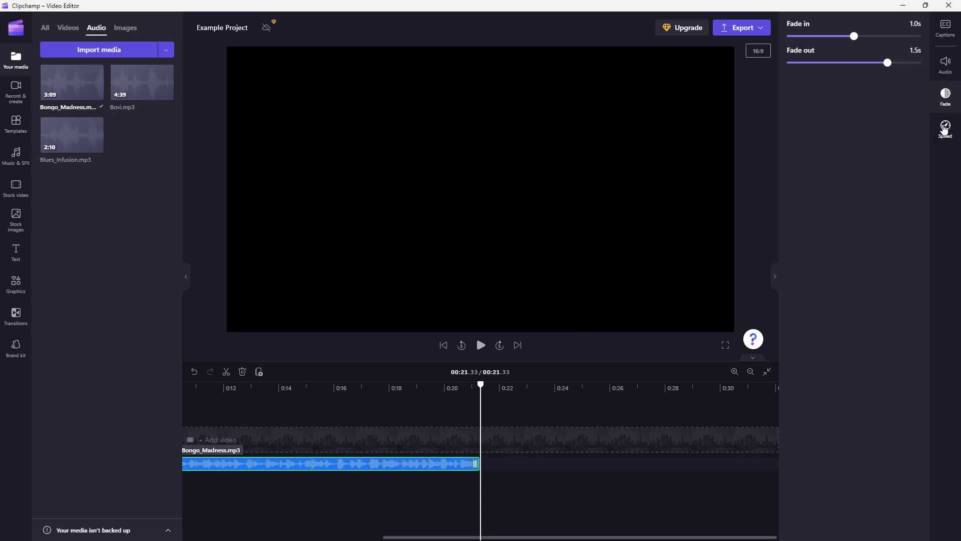
Step: Speed Bongo_Madness.mp3 up to 1.6x, then 1.9x, and preview it
{"action": "left_click", "coordinate": [943, 128]}
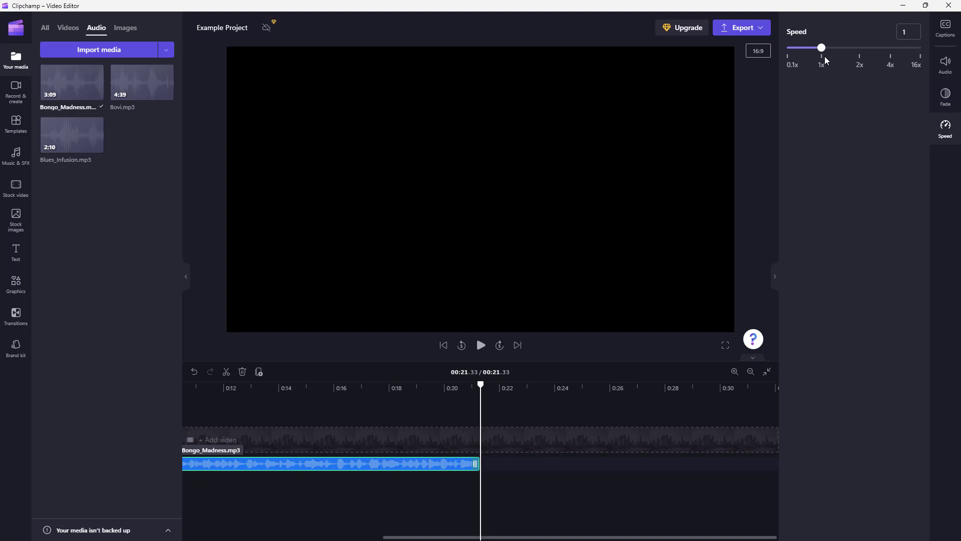
{"action": "left_click_drag", "start_coordinate": [819, 48], "coordinate": [845, 49]}
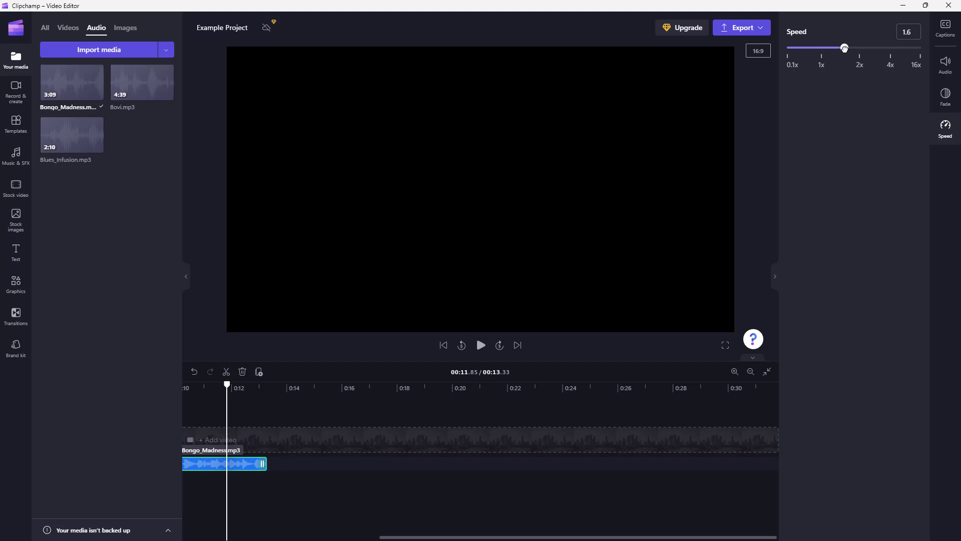
{"action": "left_click_drag", "start_coordinate": [490, 537], "coordinate": [255, 521]}
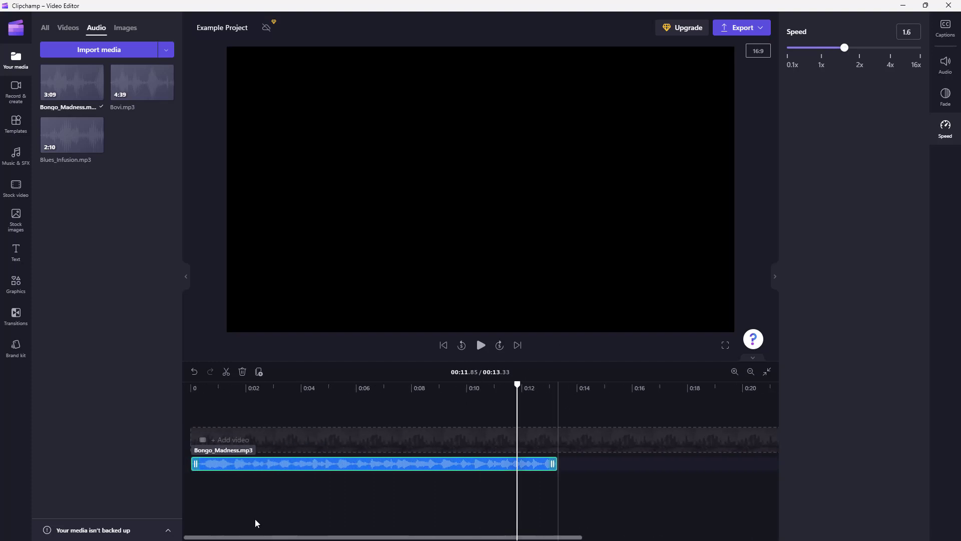
{"action": "left_click_drag", "start_coordinate": [844, 49], "coordinate": [857, 49]}
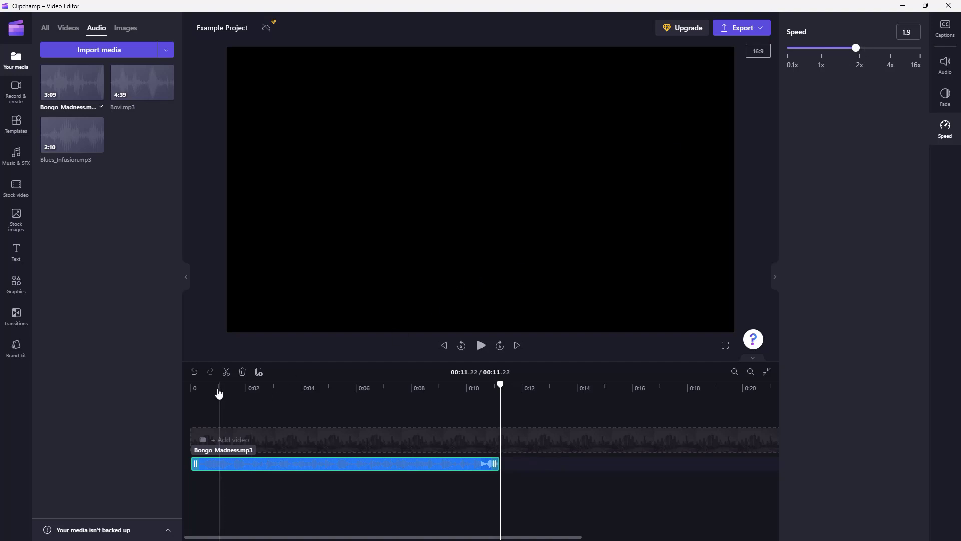
{"action": "left_click", "coordinate": [217, 390]}
{"action": "left_click", "coordinate": [481, 345]}
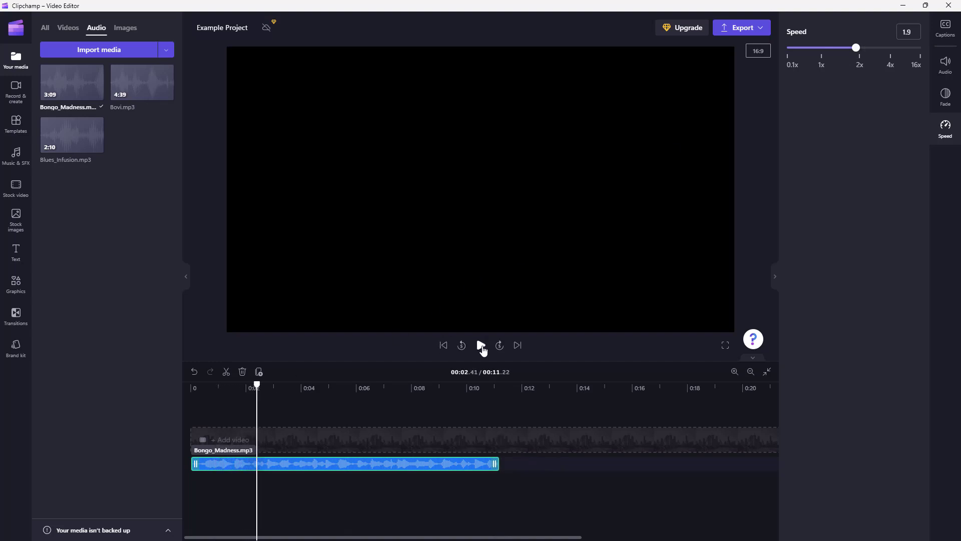
Step: Slow the clip to 0.6x, listen, then restore normal 1x speed
{"action": "left_click_drag", "start_coordinate": [855, 48], "coordinate": [806, 46]}
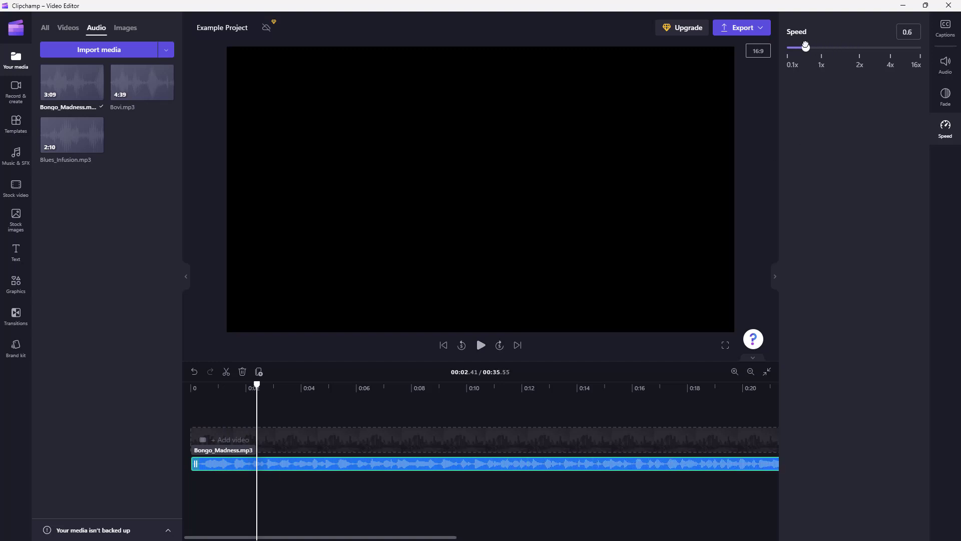
{"action": "left_click", "coordinate": [477, 347]}
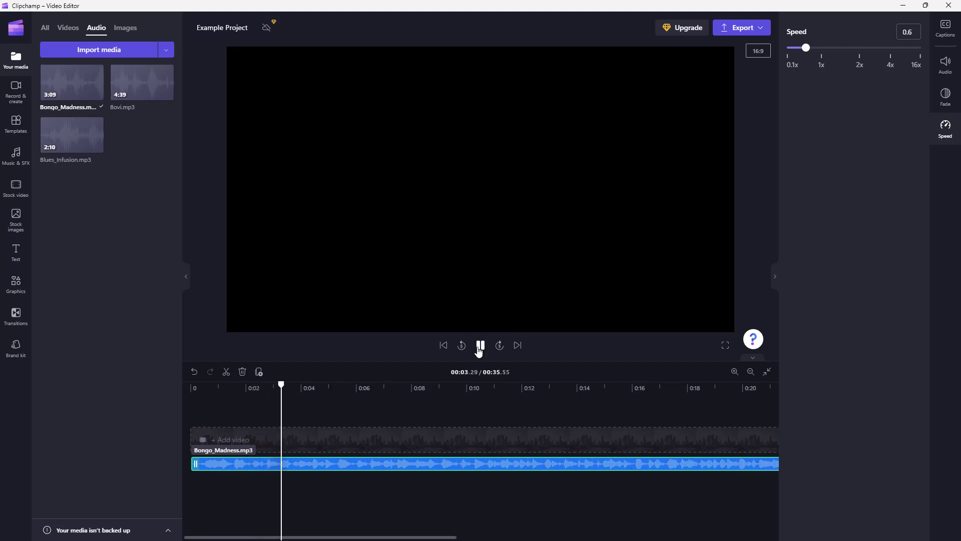
{"action": "left_click", "coordinate": [480, 347]}
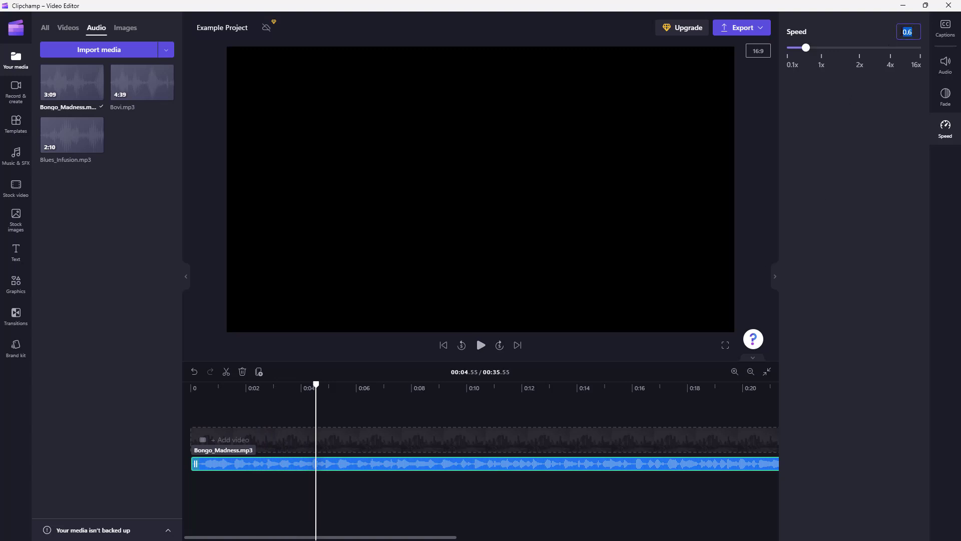
{"action": "key", "text": "Return"}
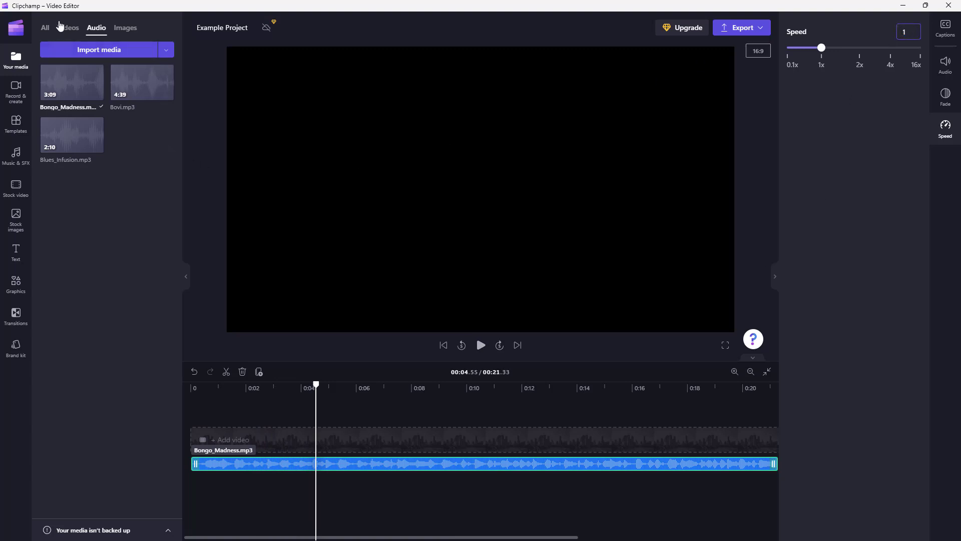
Step: Add the wheat-field video pexels-cottonbro-10678930.mp4 to the video track at the start
{"action": "left_click", "coordinate": [61, 27]}
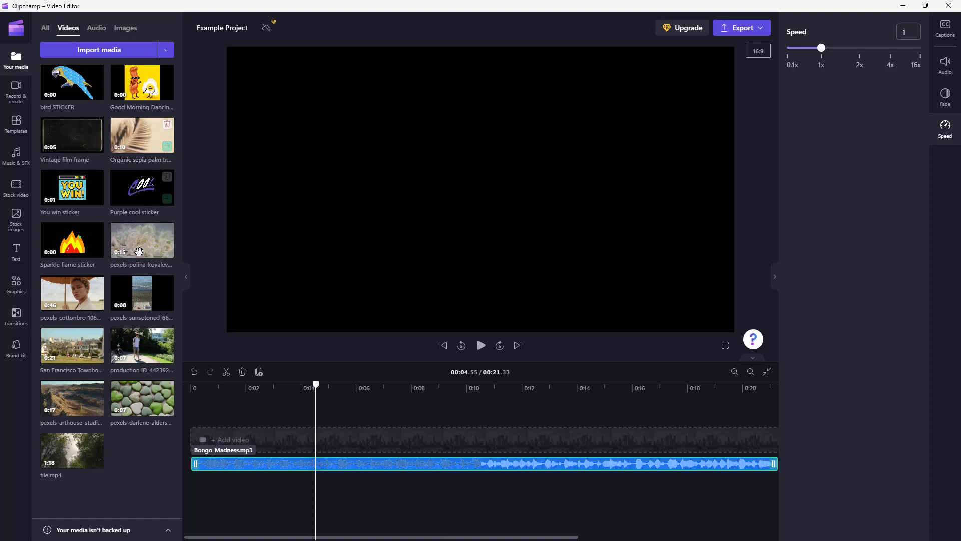
{"action": "left_click_drag", "start_coordinate": [72, 292], "coordinate": [203, 445]}
{"action": "left_click_drag", "start_coordinate": [223, 386], "coordinate": [198, 385]}
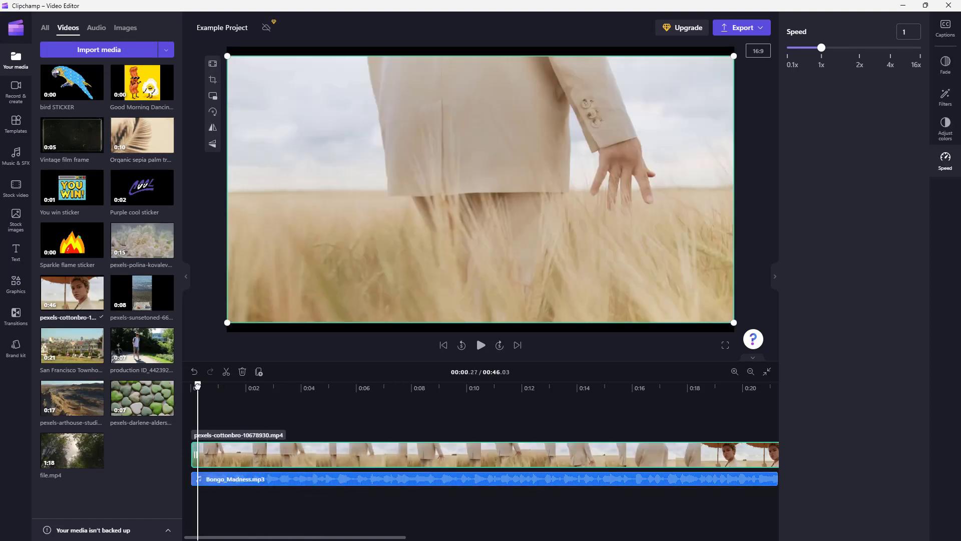
Step: Enter and leave crop without changes, then preview the video with its music
{"action": "left_click", "coordinate": [213, 80]}
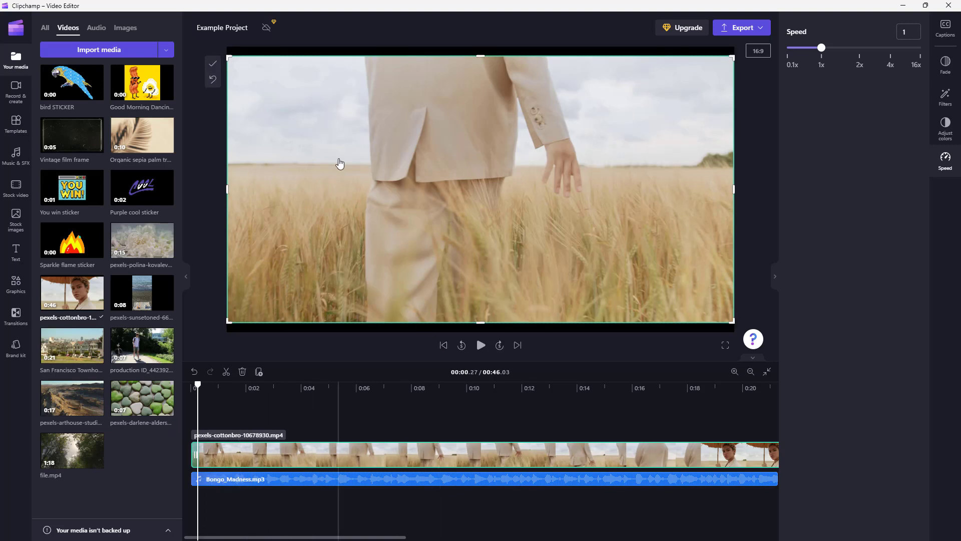
{"action": "left_click", "coordinate": [213, 64]}
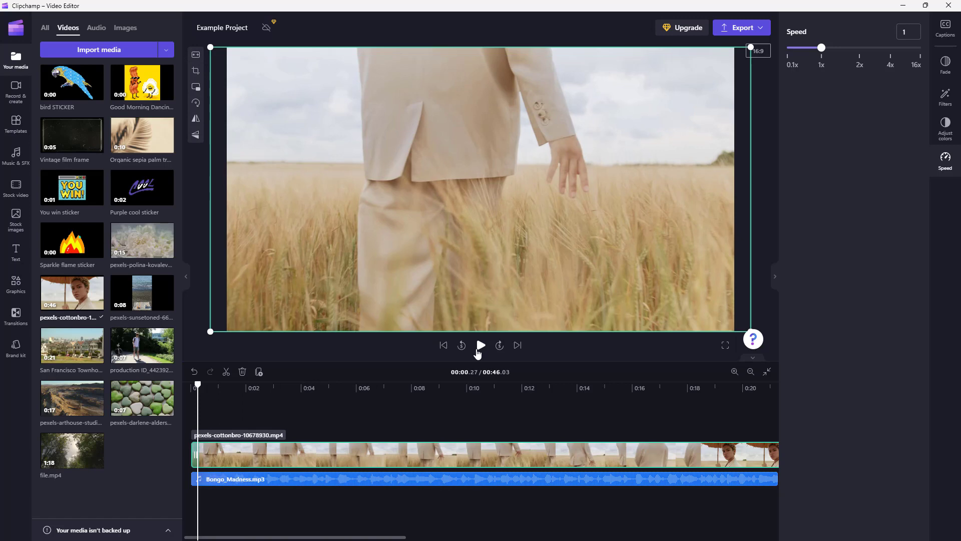
{"action": "left_click", "coordinate": [482, 348]}
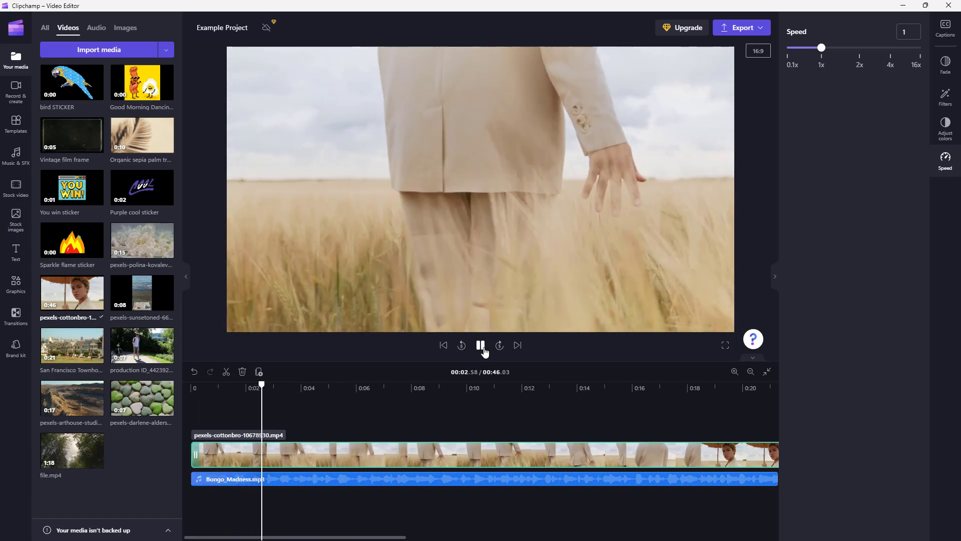
{"action": "left_click", "coordinate": [482, 346]}
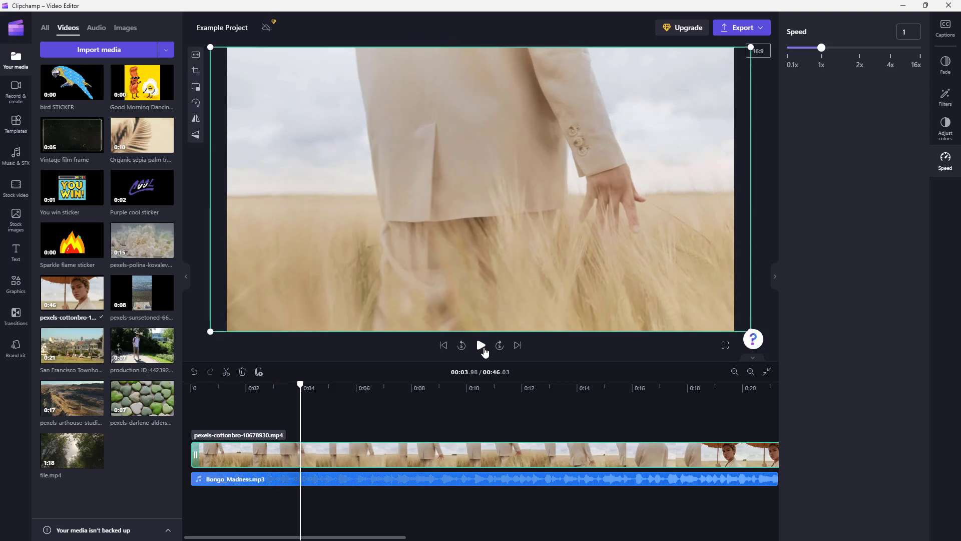
{"action": "left_click_drag", "start_coordinate": [349, 538], "coordinate": [449, 533]}
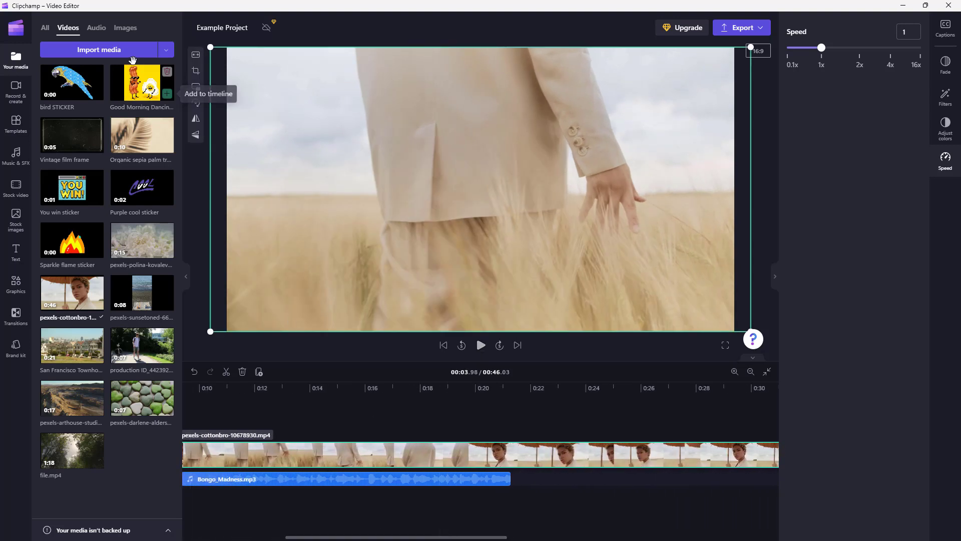
Step: Add a second Bongo_Madness.mp3 copy after the first clip, preview it, then delete it
{"action": "left_click", "coordinate": [97, 27]}
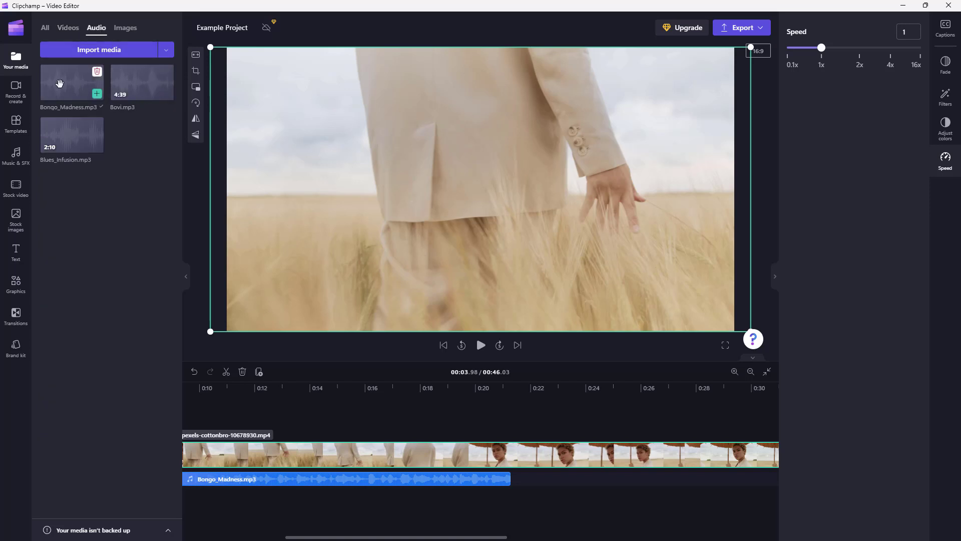
{"action": "left_click_drag", "start_coordinate": [66, 84], "coordinate": [531, 479]}
{"action": "left_click", "coordinate": [493, 389]}
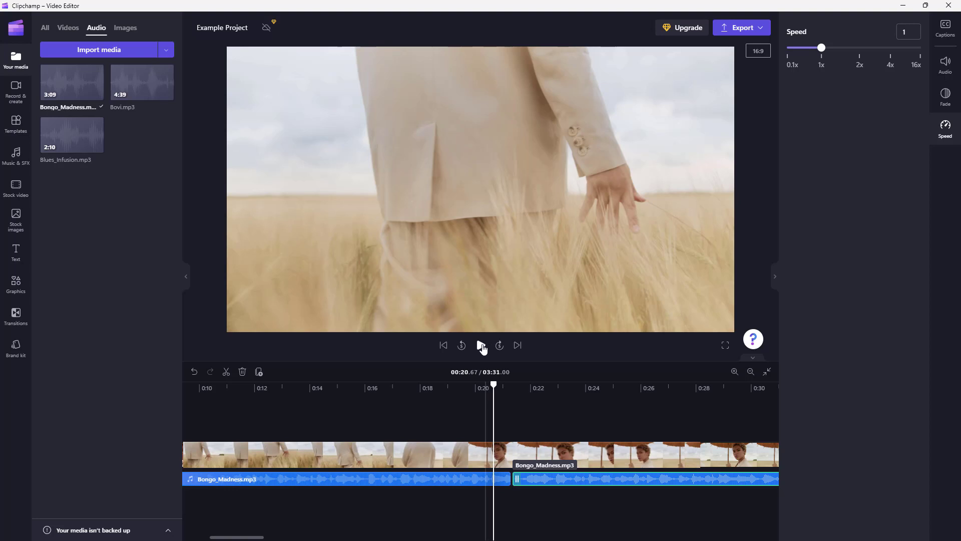
{"action": "left_click", "coordinate": [481, 346]}
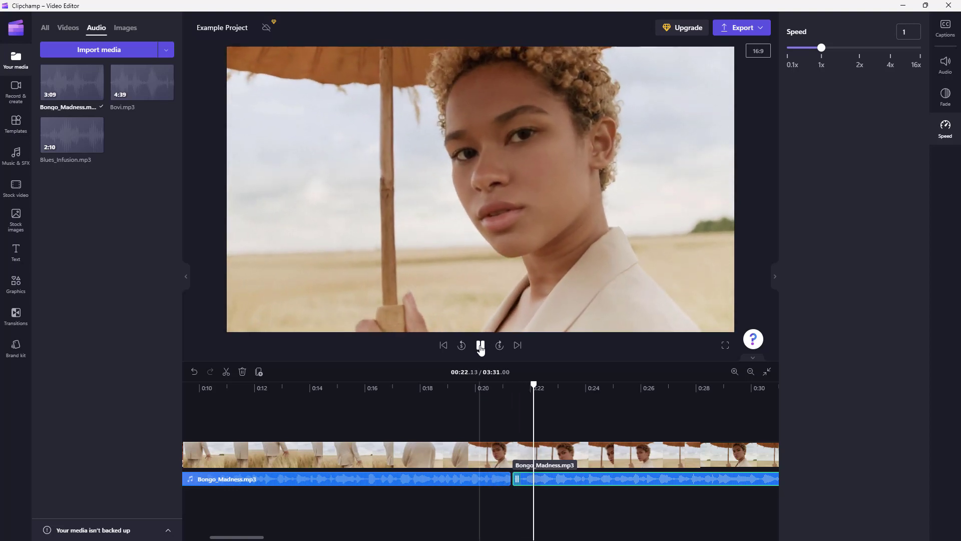
{"action": "left_click", "coordinate": [480, 347]}
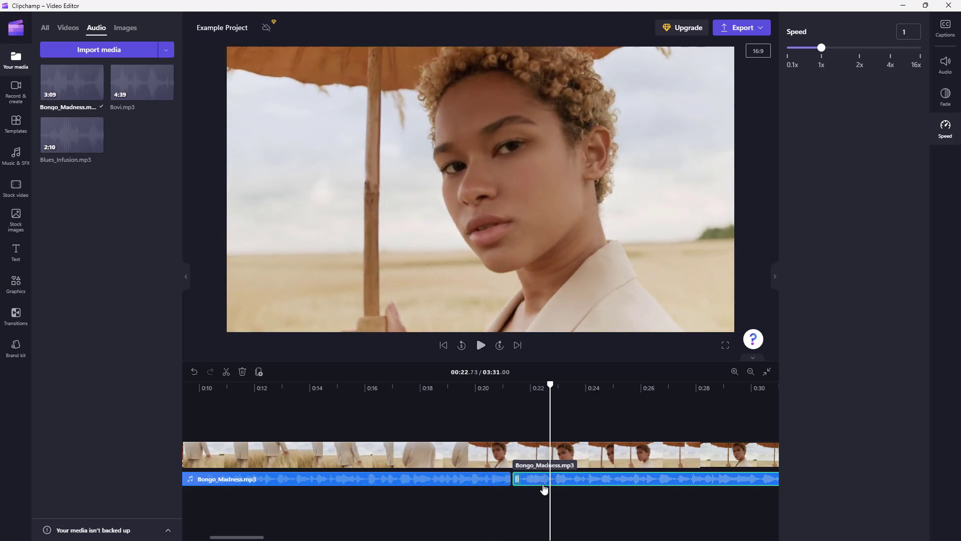
{"action": "key", "text": "Delete"}
Step: Place Bovi.mp3 right after Bongo_Madness.mp3 on the audio track and preview
{"action": "left_click_drag", "start_coordinate": [142, 83], "coordinate": [521, 477]}
{"action": "left_click", "coordinate": [499, 386]}
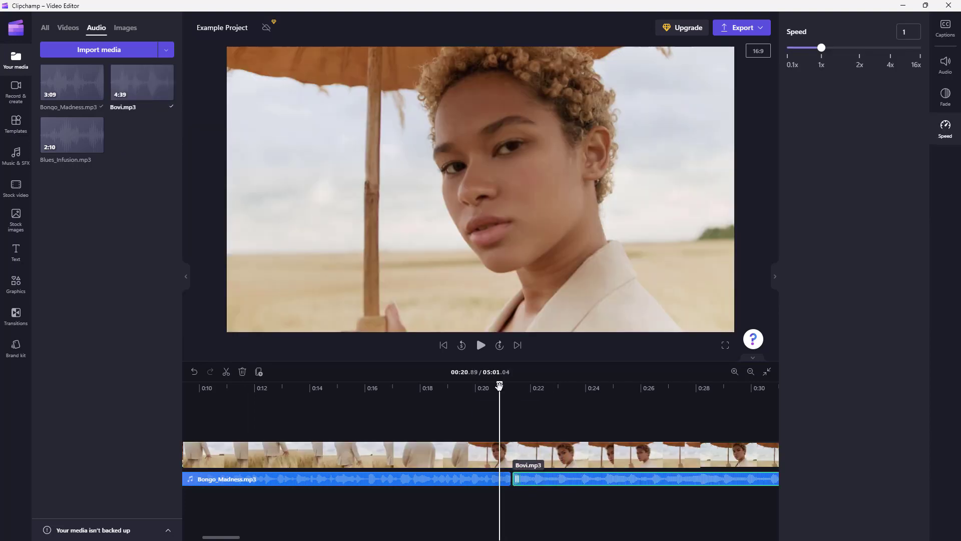
{"action": "key", "text": "space"}
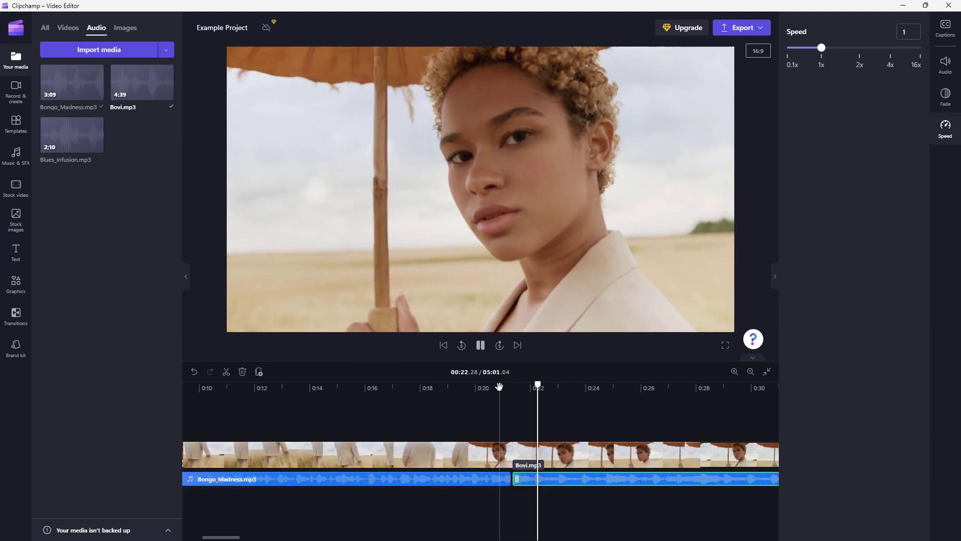
{"action": "key", "text": "space"}
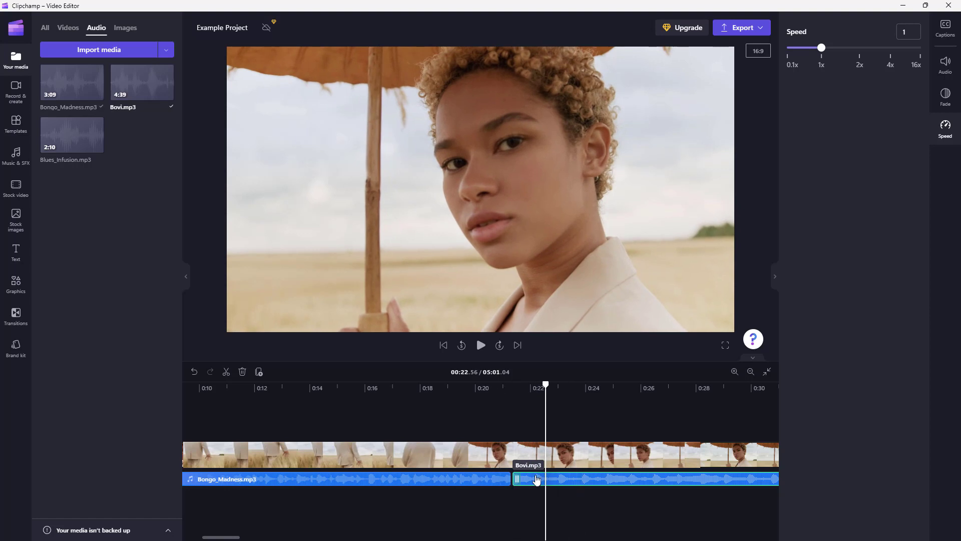
Step: Move Bovi.mp3 to its own track starting near 0:16 and preview the overlap
{"action": "left_click_drag", "start_coordinate": [536, 482], "coordinate": [436, 495]}
{"action": "left_click", "coordinate": [373, 400]}
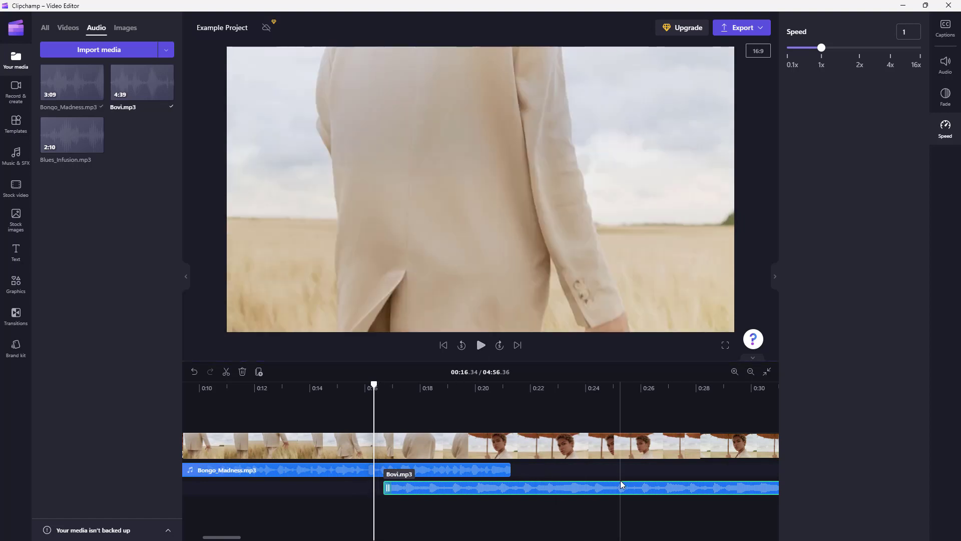
{"action": "key", "text": "space"}
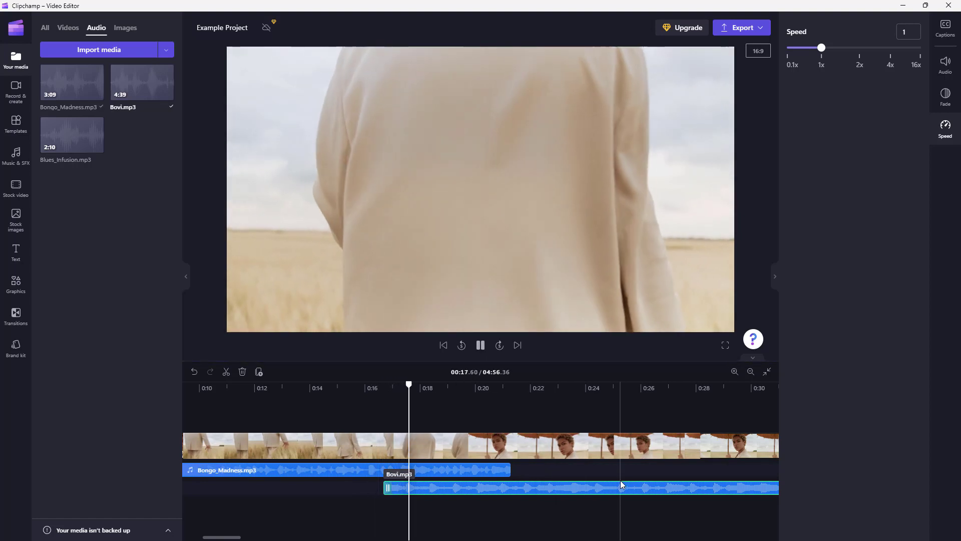
{"action": "key", "text": "space"}
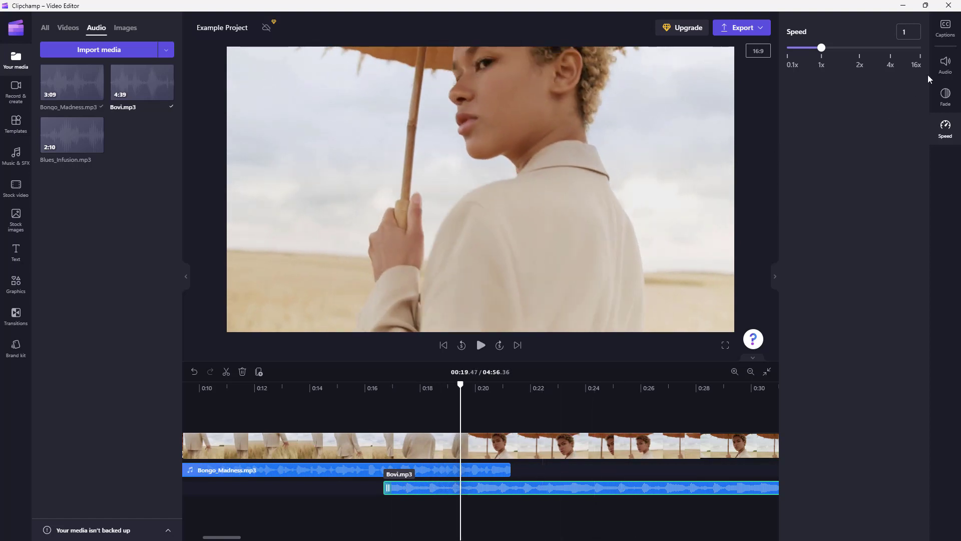
Step: Show Bovi.mp3's fade settings and shift the clip to start near 0:20, then preview
{"action": "left_click", "coordinate": [944, 96]}
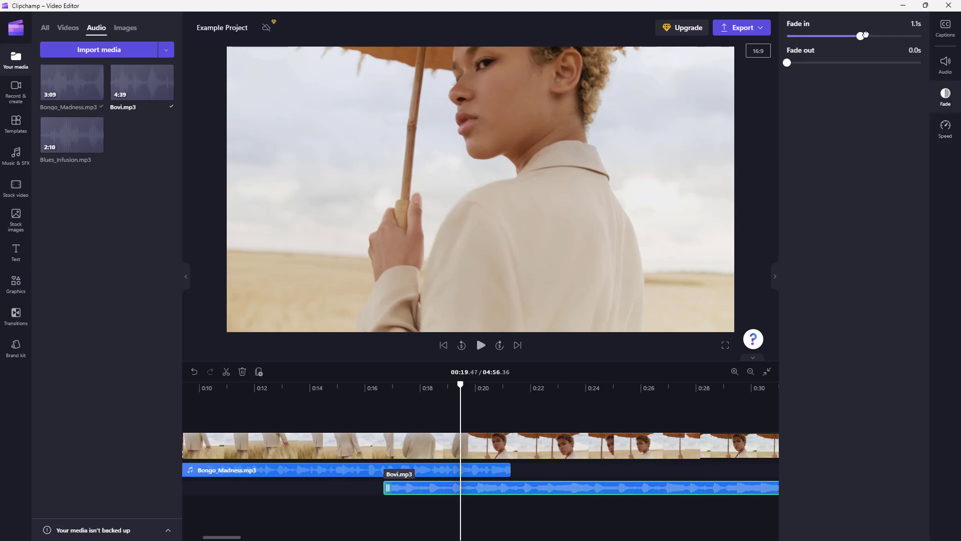
{"action": "left_click_drag", "start_coordinate": [408, 499], "coordinate": [512, 495]}
{"action": "left_click", "coordinate": [480, 345]}
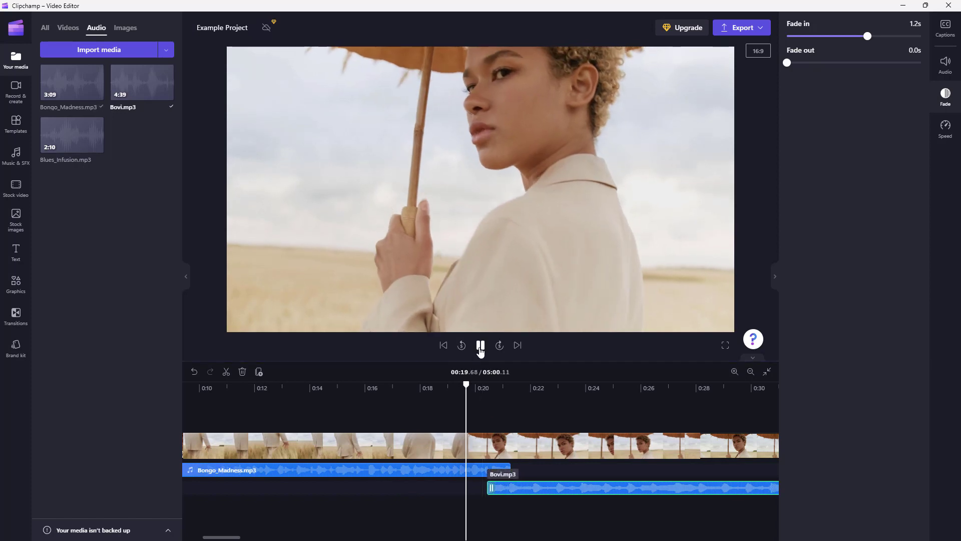
{"action": "left_click", "coordinate": [481, 346]}
Step: Put Bovi.mp3 on the Bongo_Madness track, preview the join, and compare both clips' fades
{"action": "left_click_drag", "start_coordinate": [509, 479], "coordinate": [525, 466]}
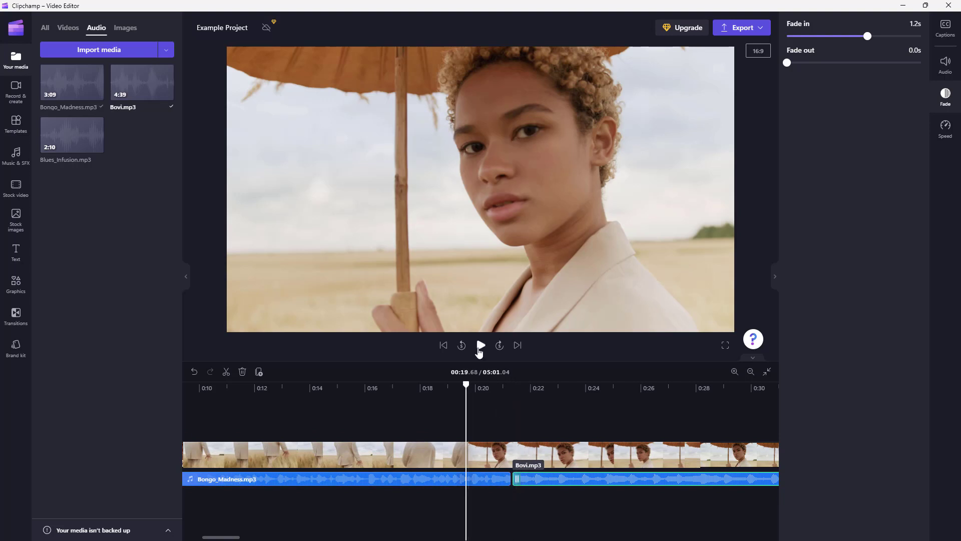
{"action": "left_click", "coordinate": [479, 350]}
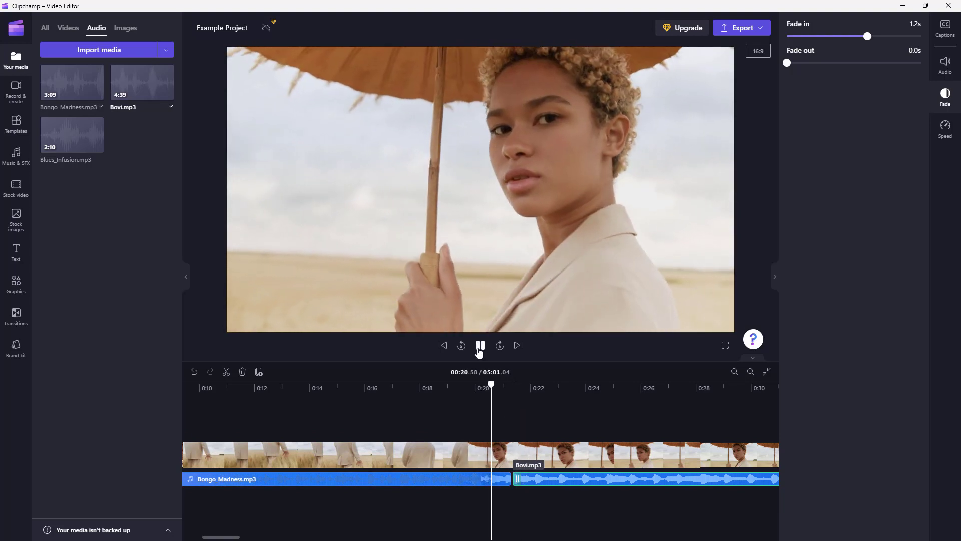
{"action": "left_click", "coordinate": [479, 350]}
{"action": "left_click", "coordinate": [510, 479]}
{"action": "left_click", "coordinate": [516, 481]}
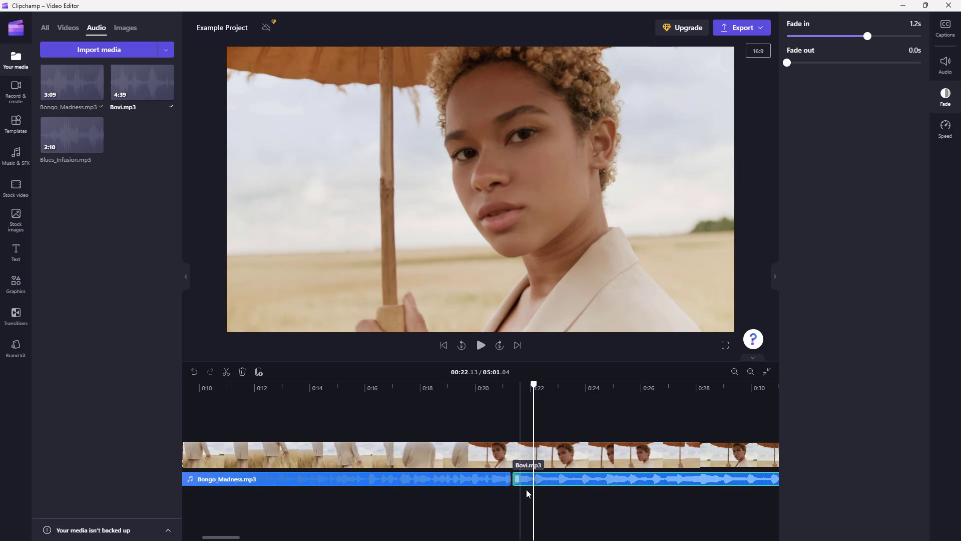
Step: Return Bovi.mp3 to the lower track overlapping Bongo_Madness and preview from 0:20.20
{"action": "left_click_drag", "start_coordinate": [531, 483], "coordinate": [506, 494]}
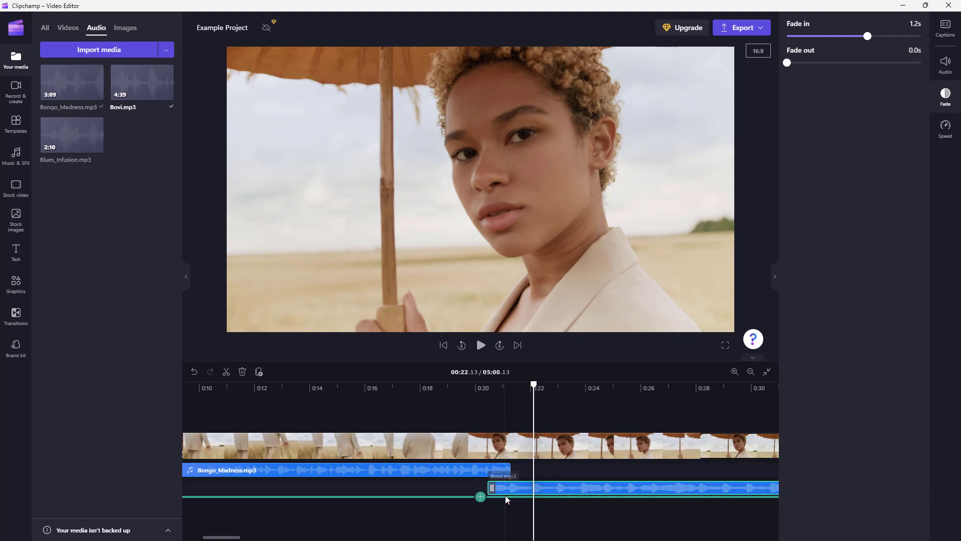
{"action": "left_click", "coordinate": [481, 392]}
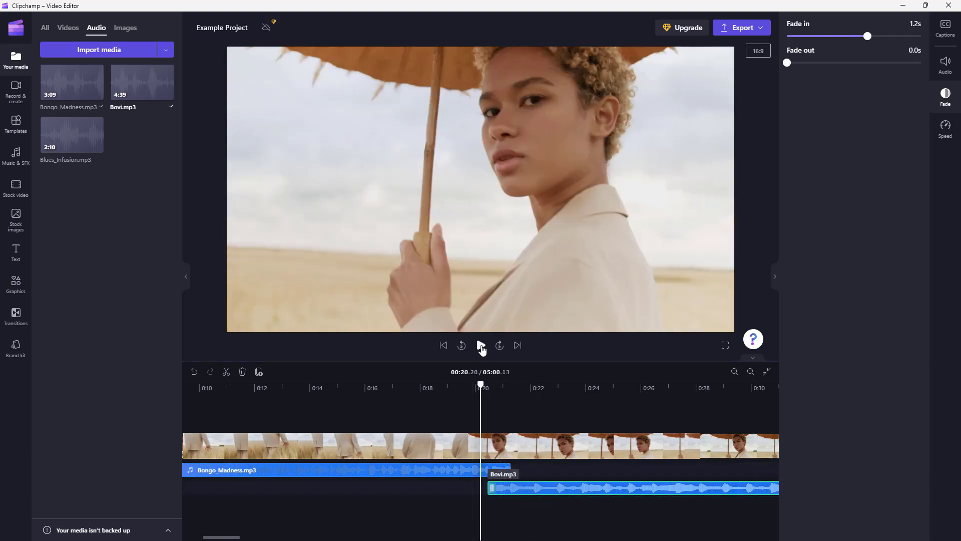
{"action": "left_click", "coordinate": [481, 345]}
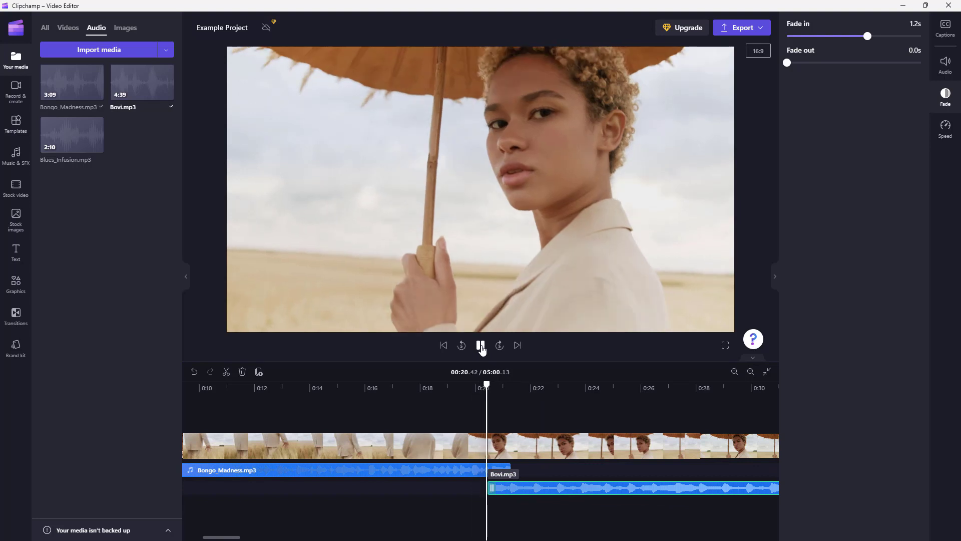
{"action": "left_click", "coordinate": [482, 347]}
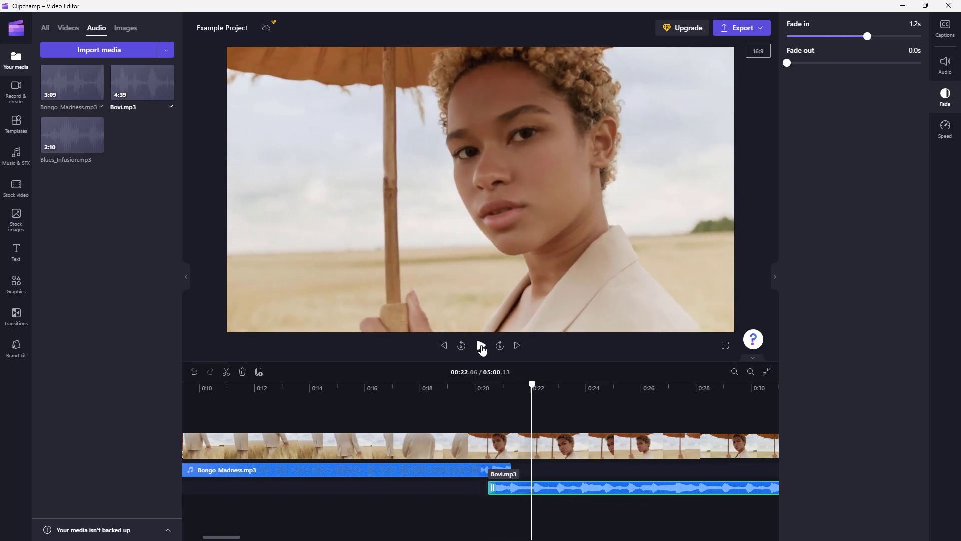